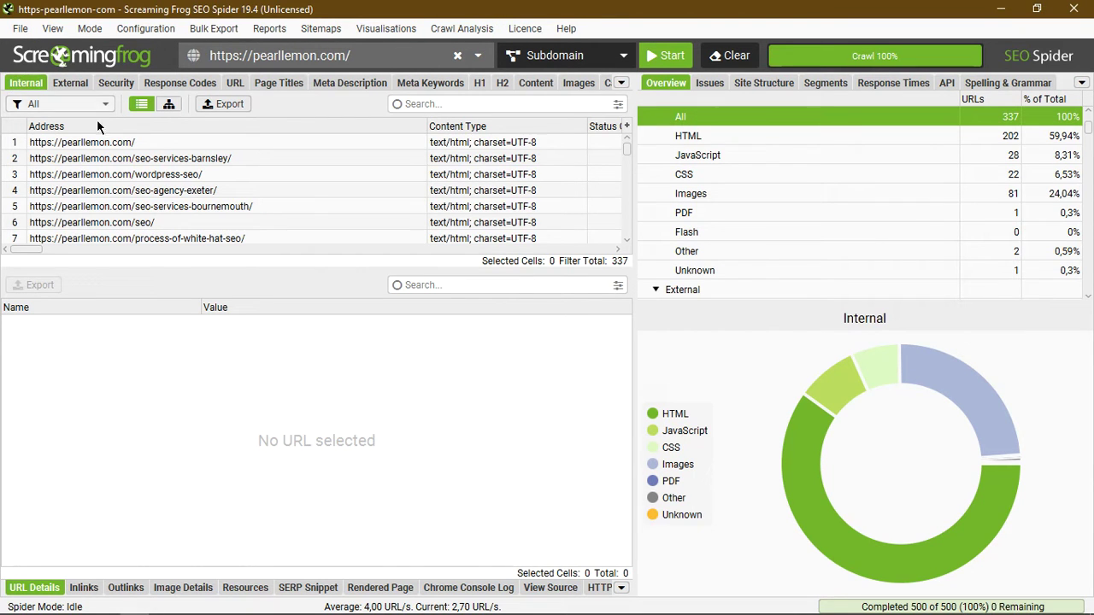
left_click(122, 146)
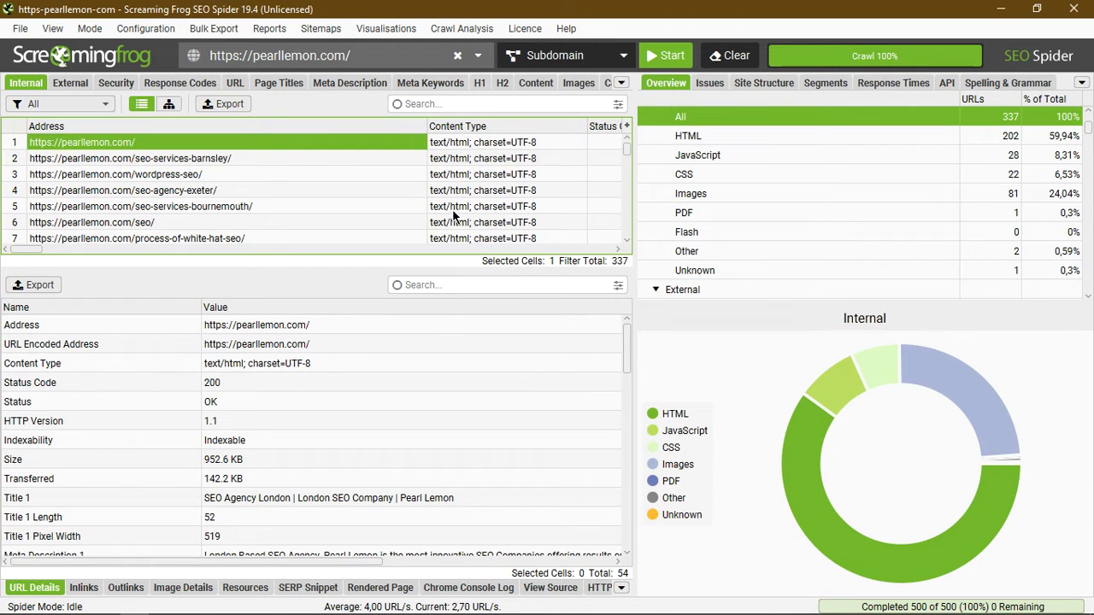
Step: Switch to the External URLs report listing the 163 external links
left_click(68, 84)
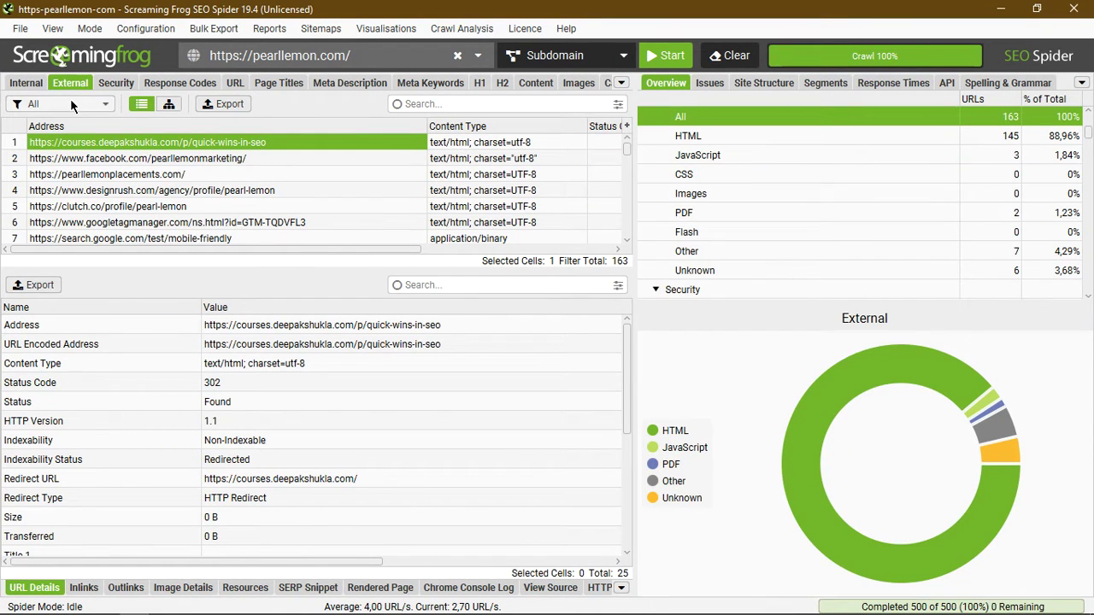
Step: Return to the Internal URL list and scroll down through its rows
left_click(24, 83)
left_click(349, 56)
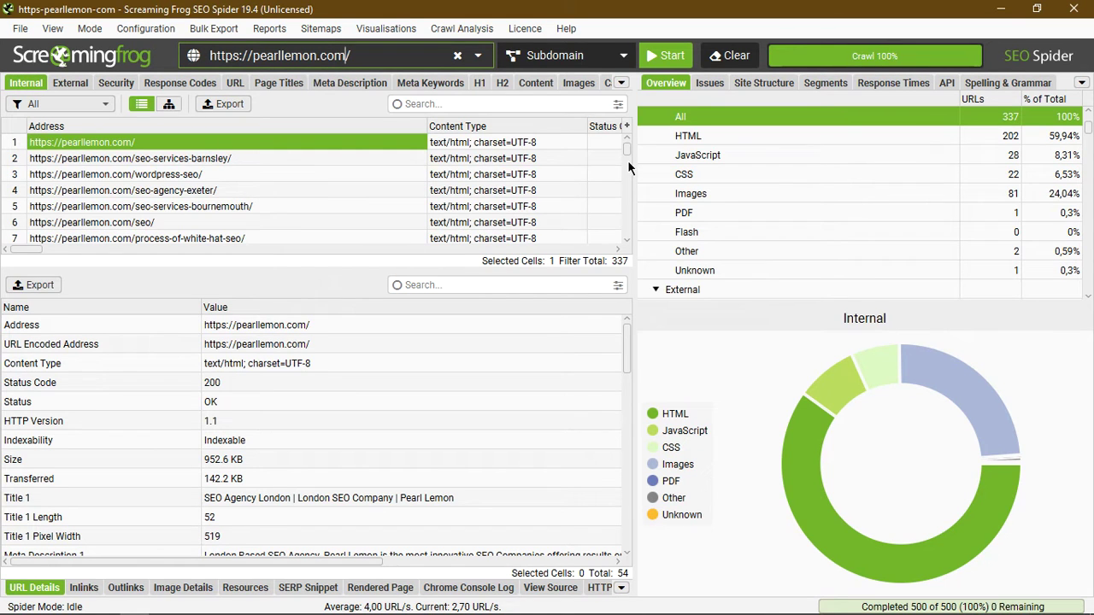
left_click(627, 229)
left_click(628, 229)
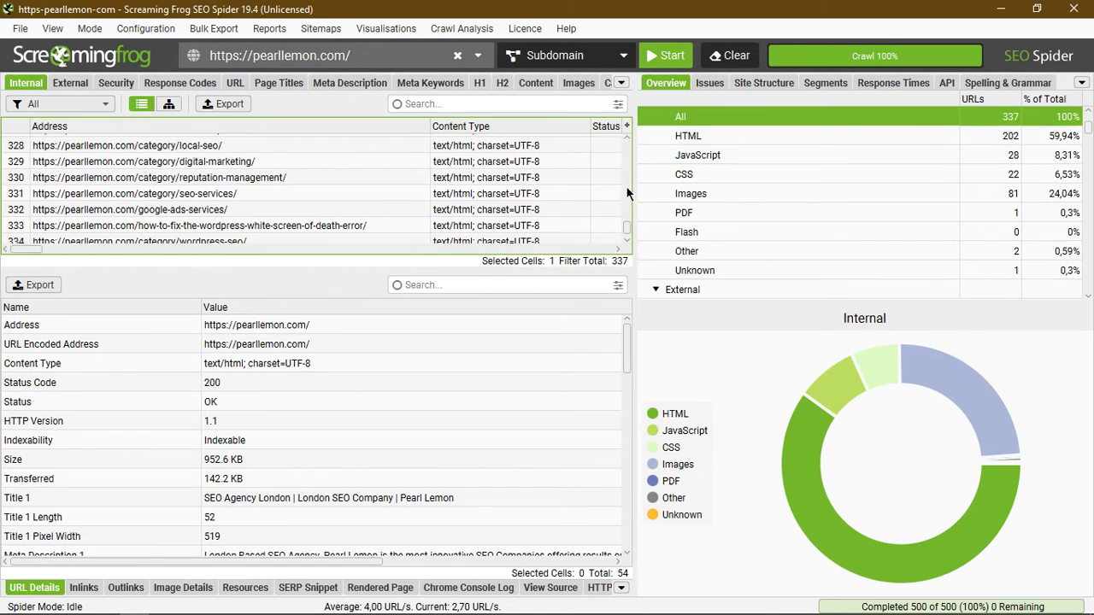
left_click_drag(627, 233, 626, 132)
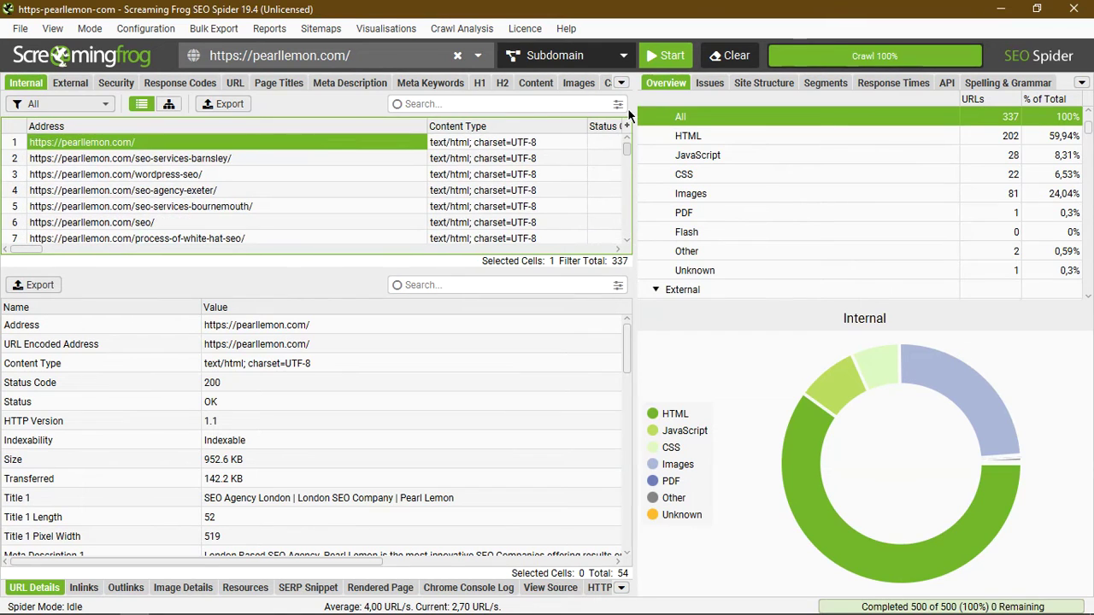
scroll(120, 214, "down", 20)
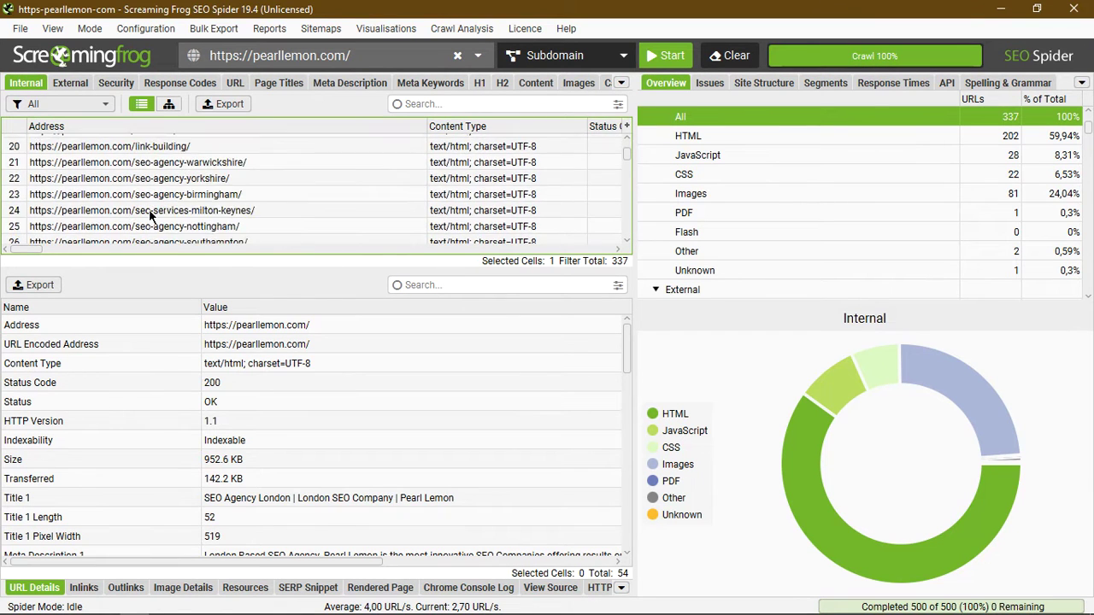
scroll(153, 220, "down", 11)
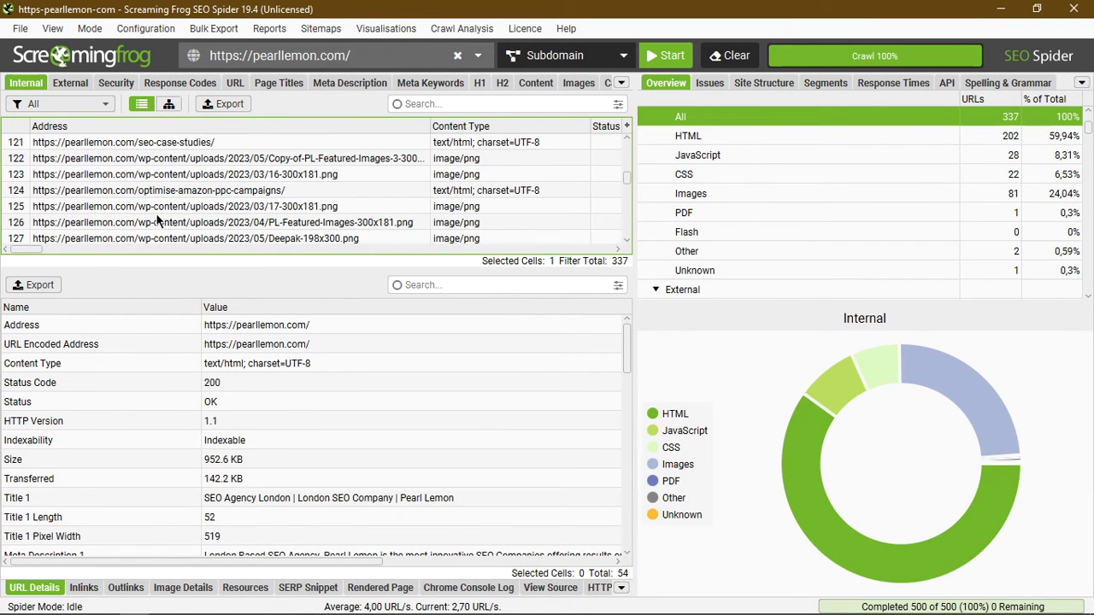
Step: Sort the internal URLs by Content Type in reverse order and enlarge the list pane
left_click(457, 126)
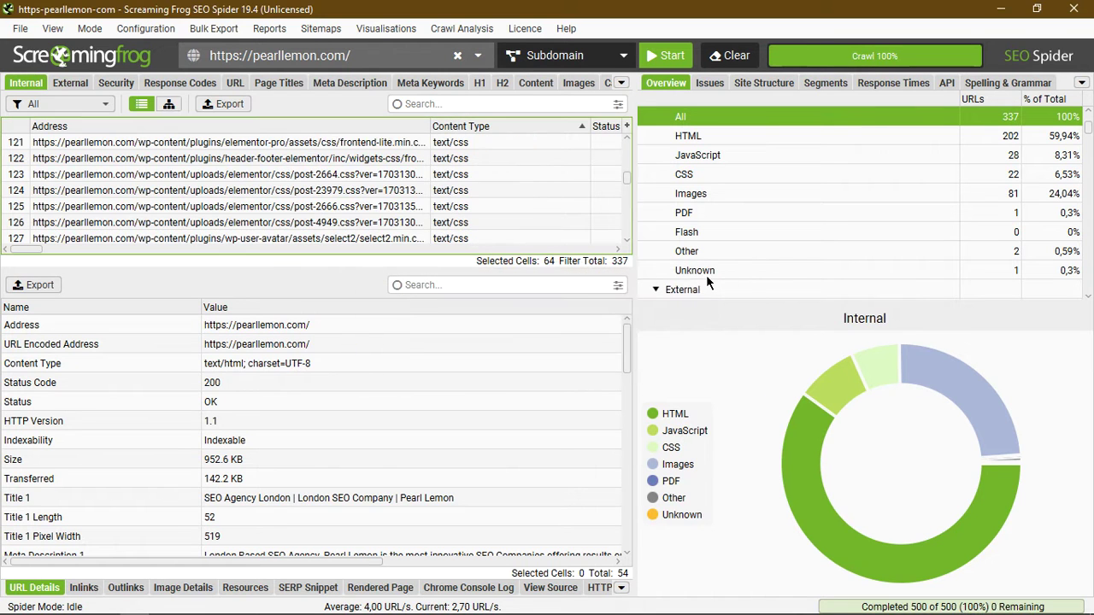
left_click(543, 128)
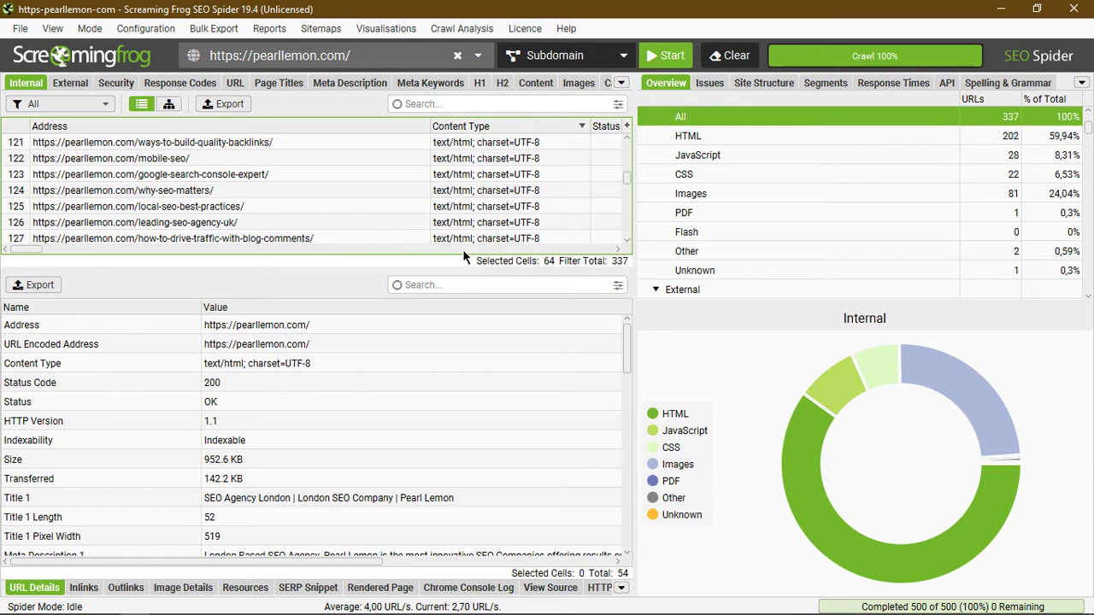
left_click_drag(444, 267, 421, 390)
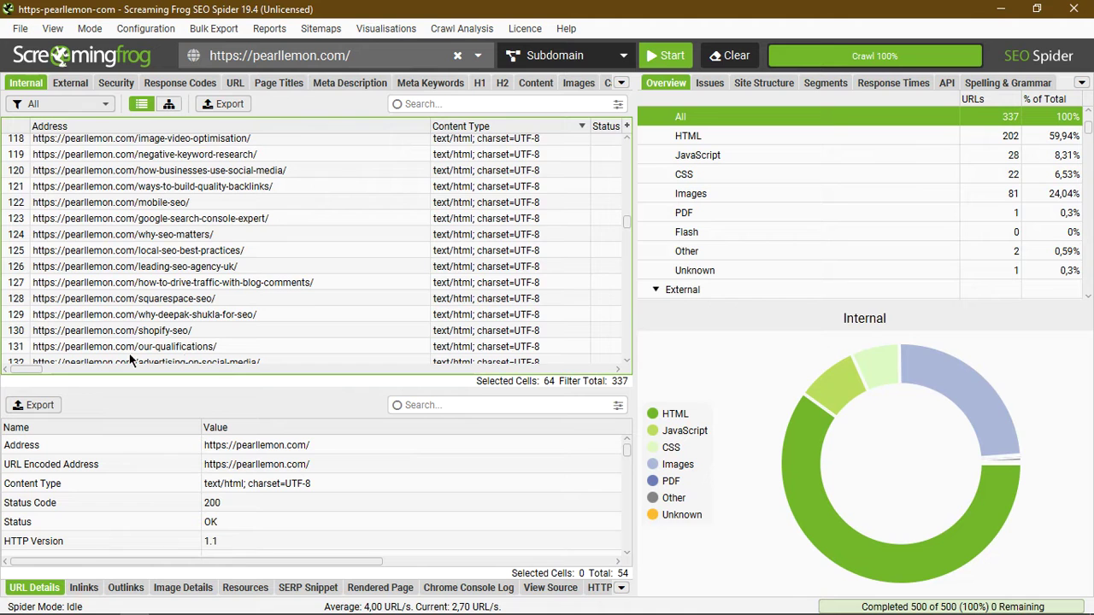
mouse_move(32, 368)
left_mouse_down()
mouse_move(623, 365)
mouse_move(101, 349)
mouse_move(17, 358)
left_mouse_up()
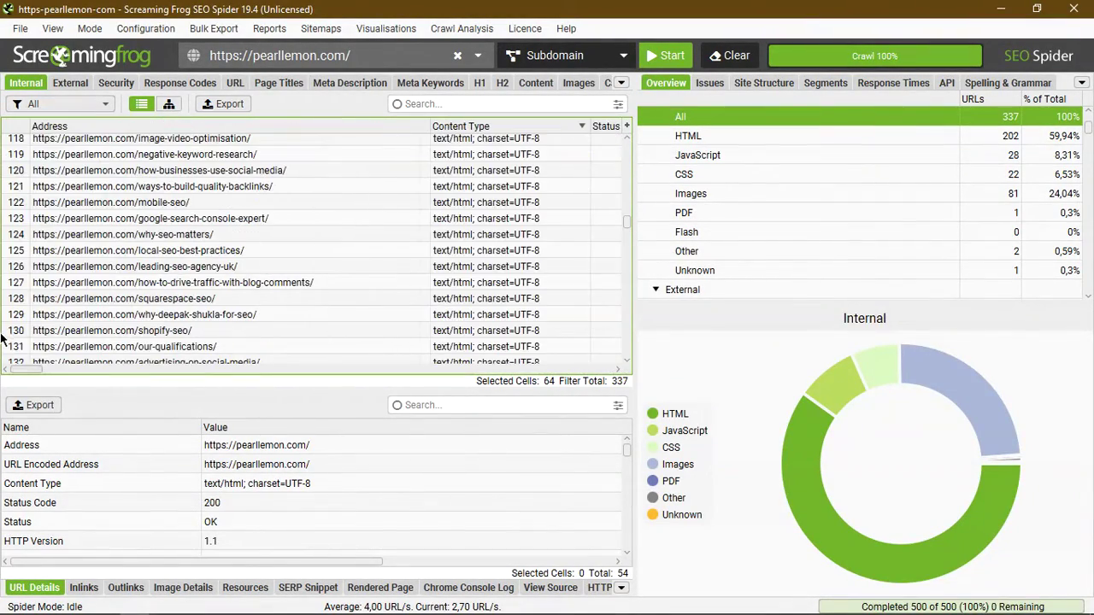
Step: Select the first external URL in the External list
left_click(77, 85)
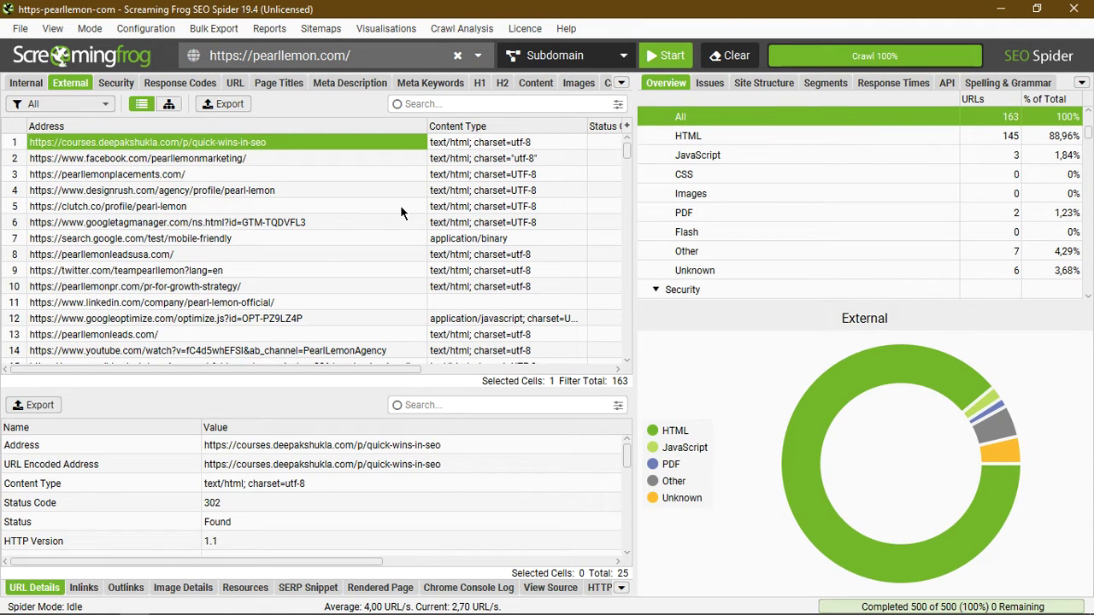
left_click(221, 56)
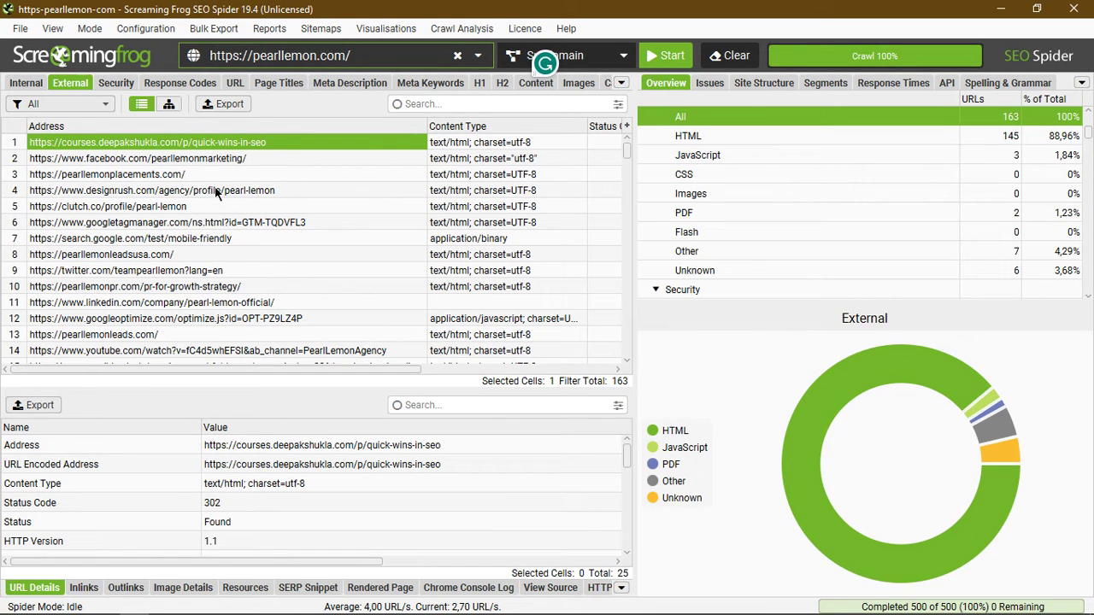
mouse_move(629, 156)
left_mouse_down()
mouse_move(627, 342)
mouse_move(627, 147)
left_mouse_up()
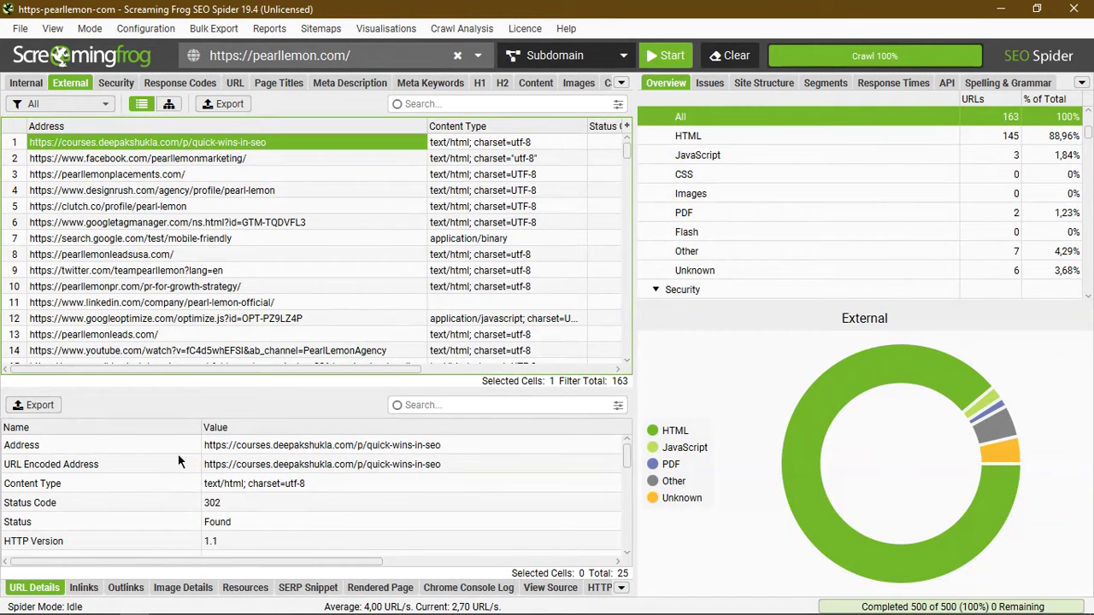
left_click(147, 159)
left_click(152, 141)
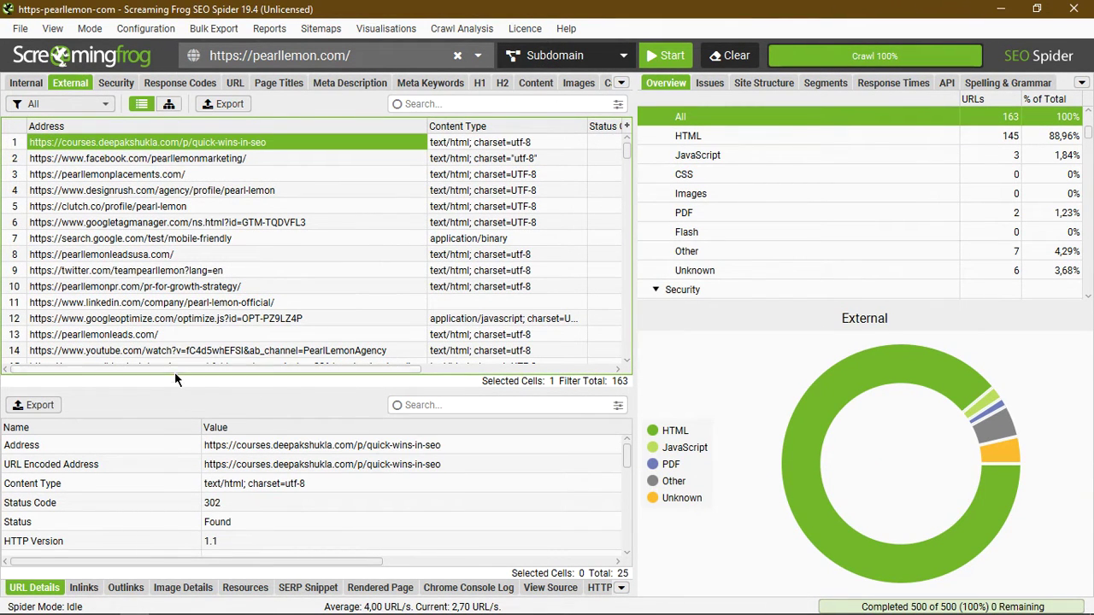
Step: Enlarge URL Details and check its Address, Status Code 302 and Status Found
left_click_drag(174, 385, 176, 300)
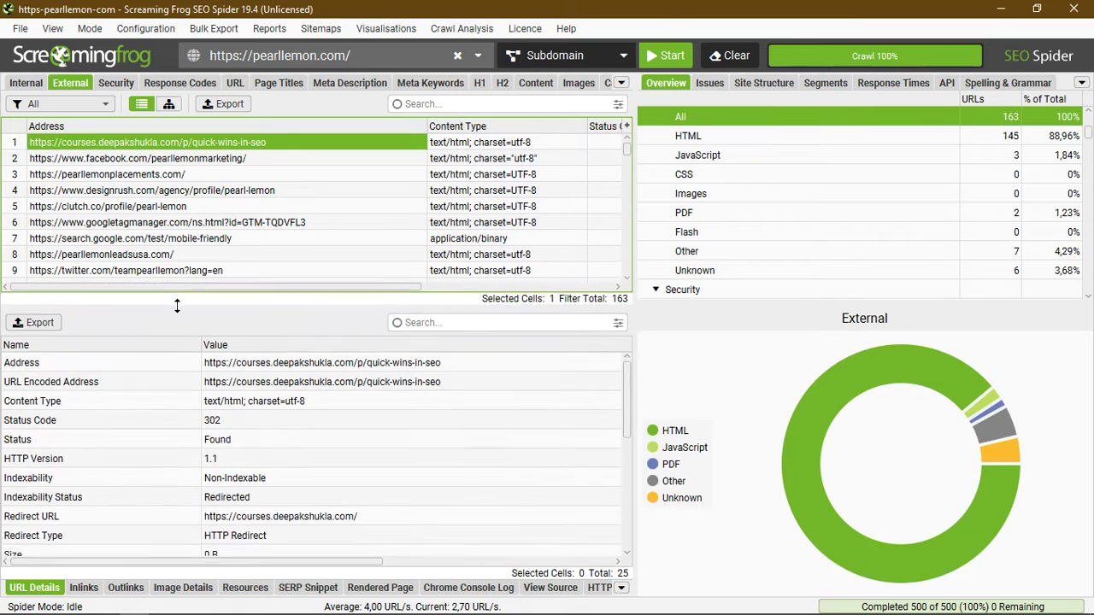
scroll(207, 464, "down", 5)
scroll(207, 465, "up", 5)
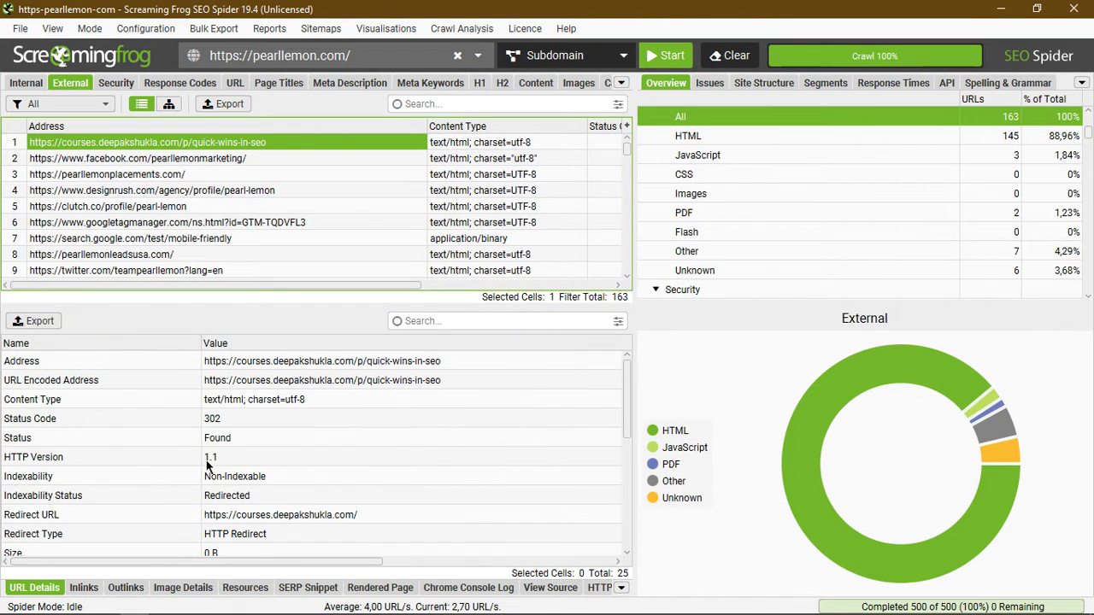
left_click(281, 361)
left_click(248, 380)
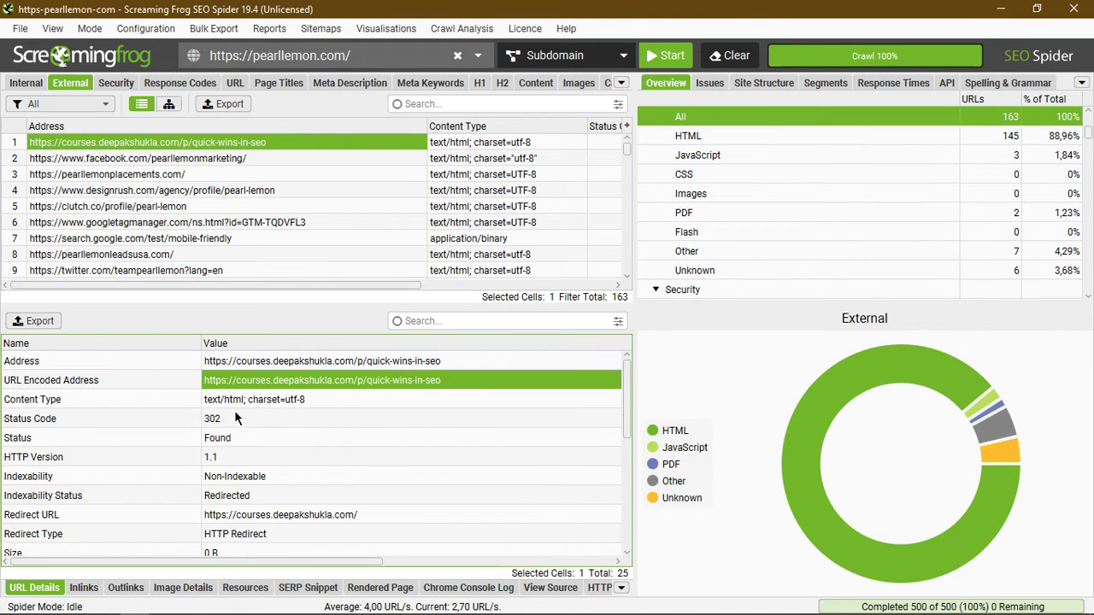
left_click(237, 422)
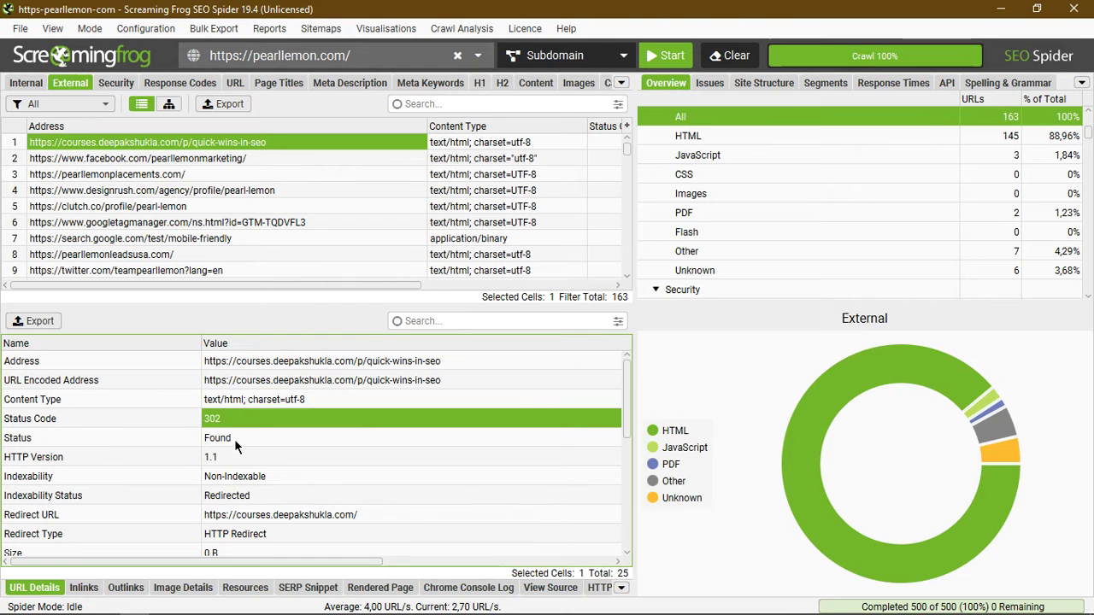
left_click(233, 439)
scroll(222, 470, "down", 5)
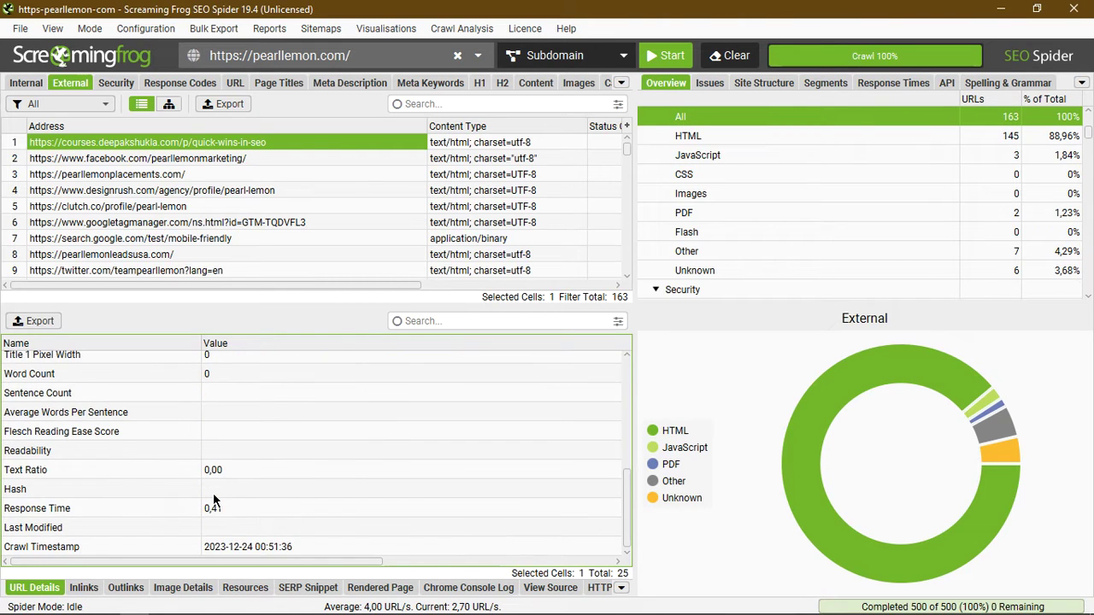
scroll(213, 499, "up", 5)
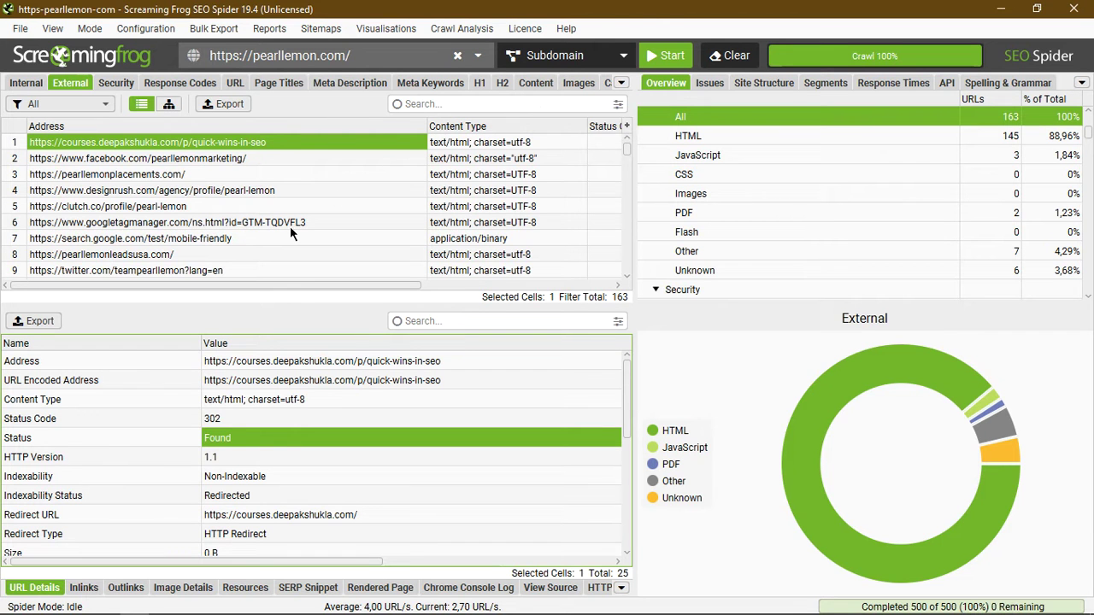
scroll(290, 225, "down", 20)
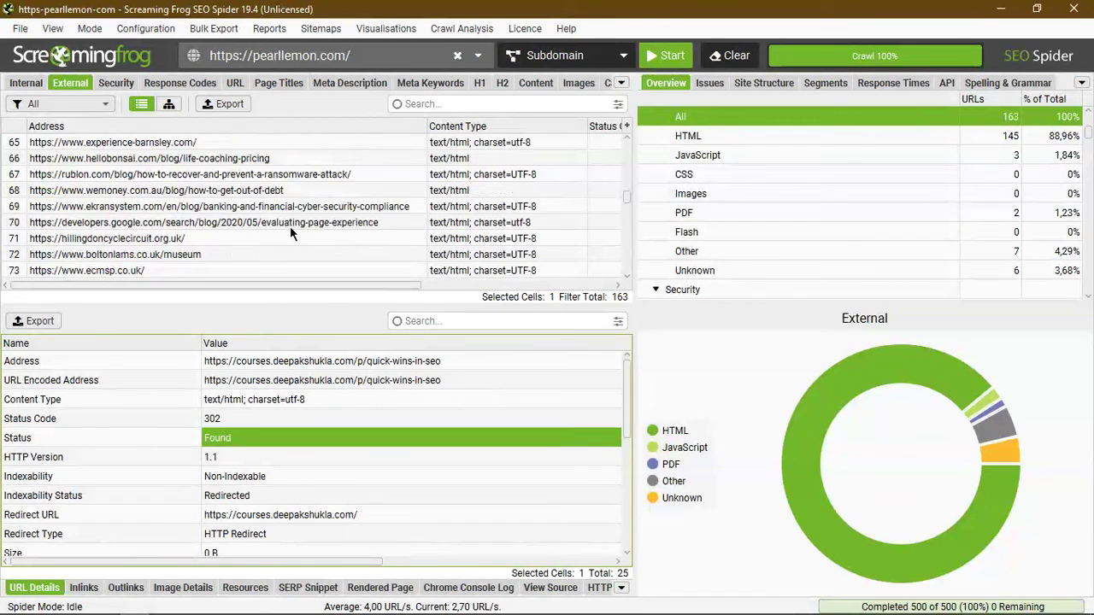
scroll(290, 225, "down", 2)
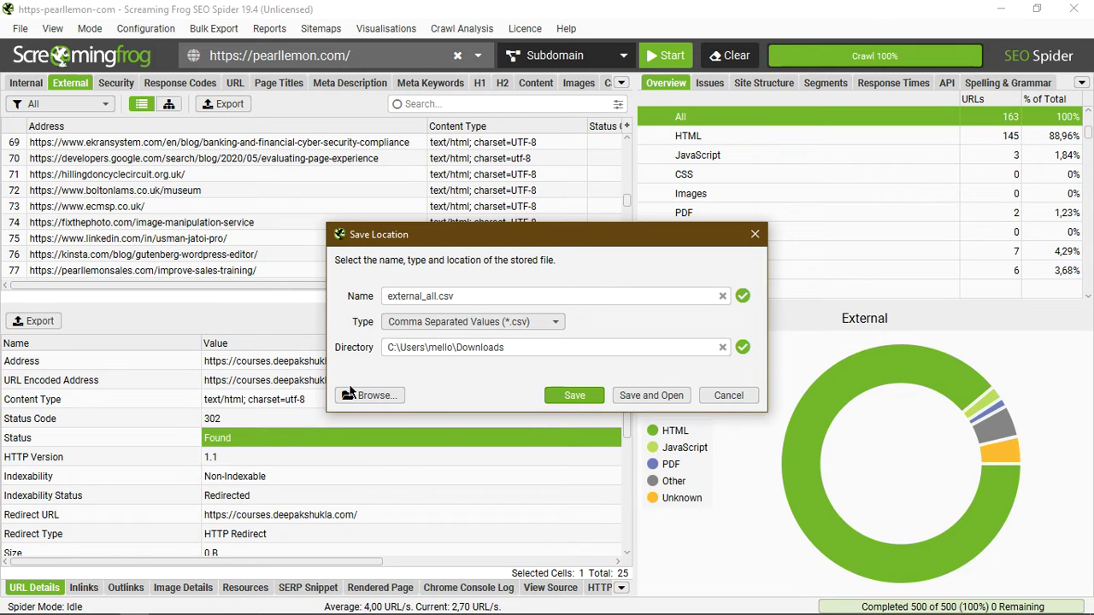
left_click(755, 234)
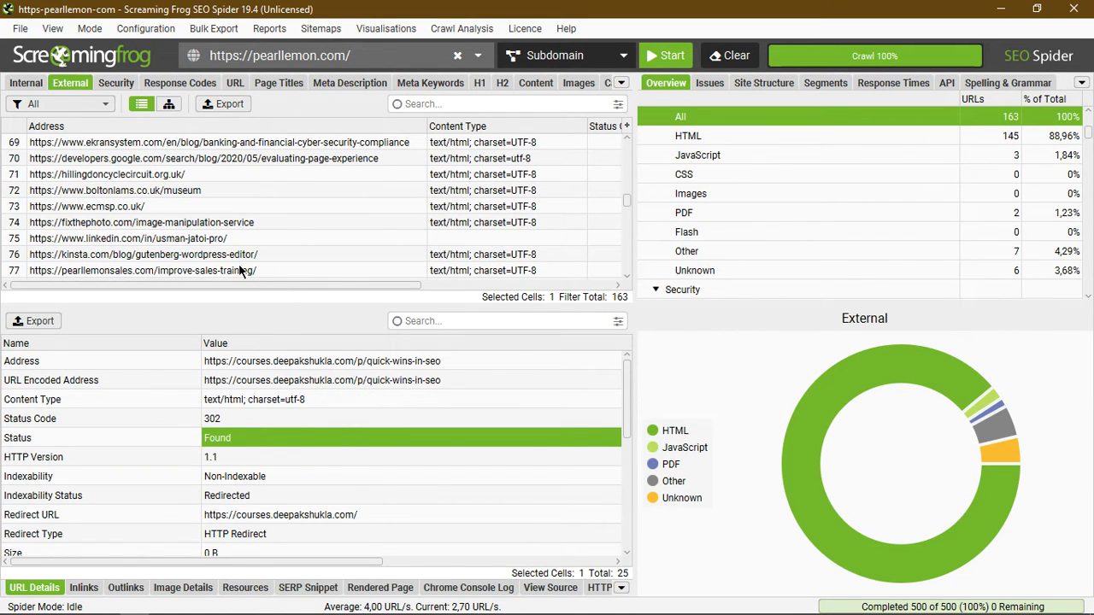
left_click_drag(194, 285, 391, 277)
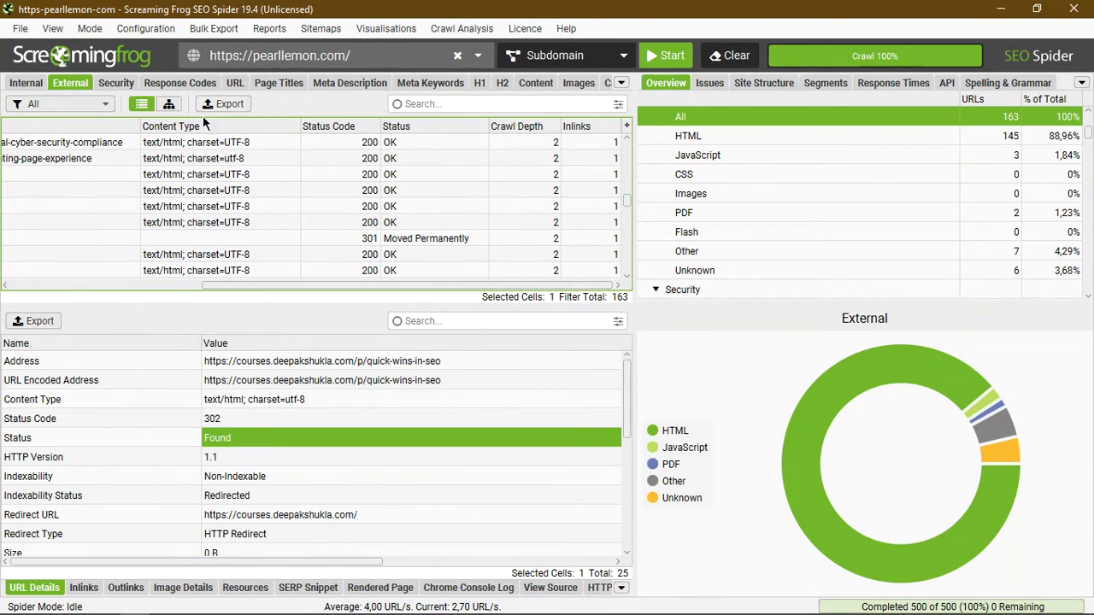